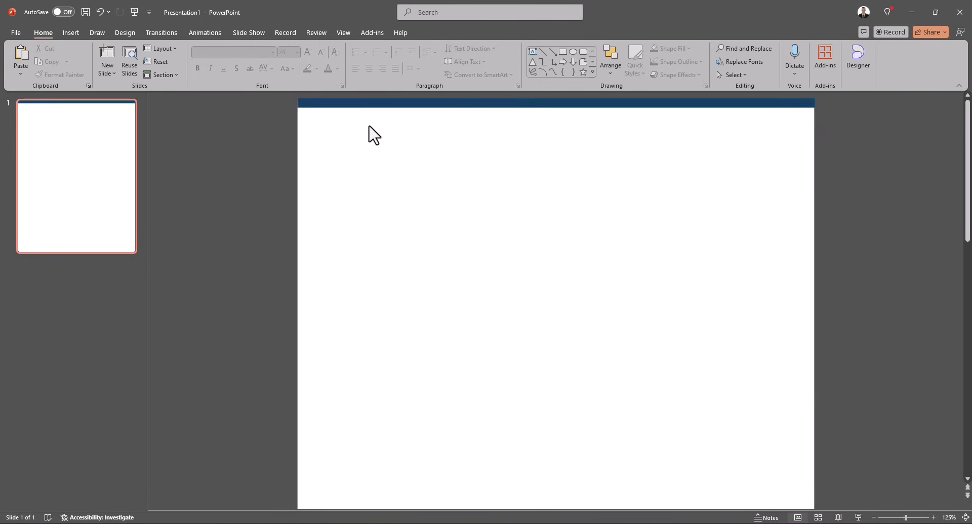
# Paste the name heading and the VICE PRESIDENT, BUSINESS MANAGER subtitle at the top of the slide.
pyautogui.moveTo(376, 117); pyautogui.dragTo(740, 174)
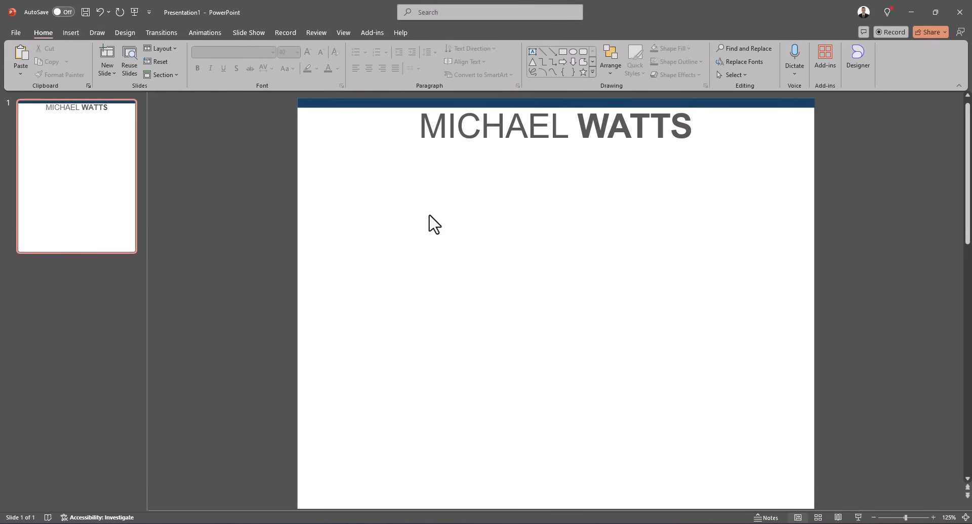
pyautogui.write('VICE PRESIDENT, BUSINESS MANAGER')
pyautogui.click(449, 181)
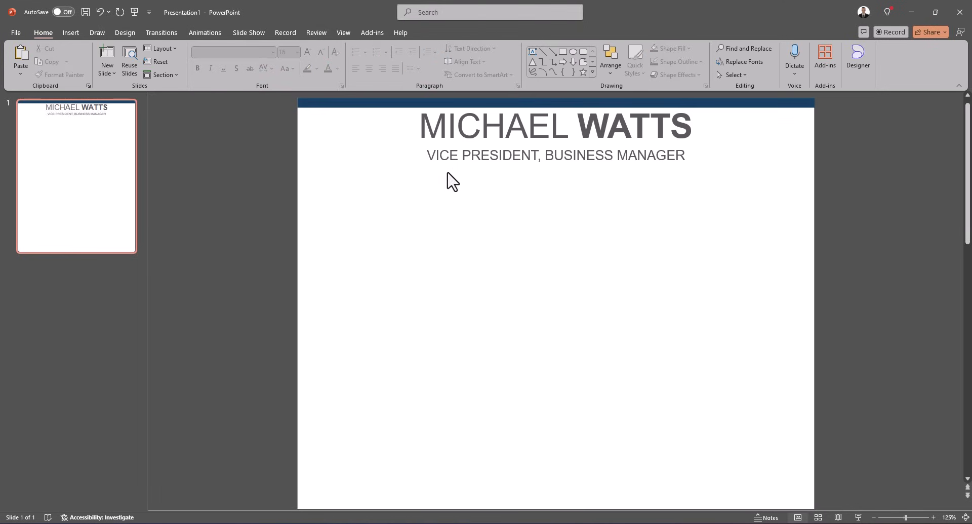
pyautogui.click(450, 166)
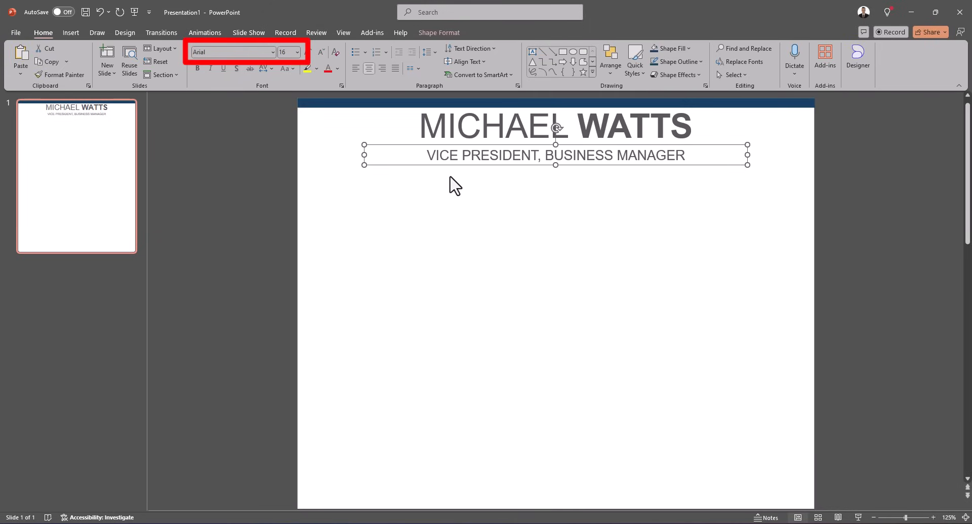
pyautogui.click(451, 171)
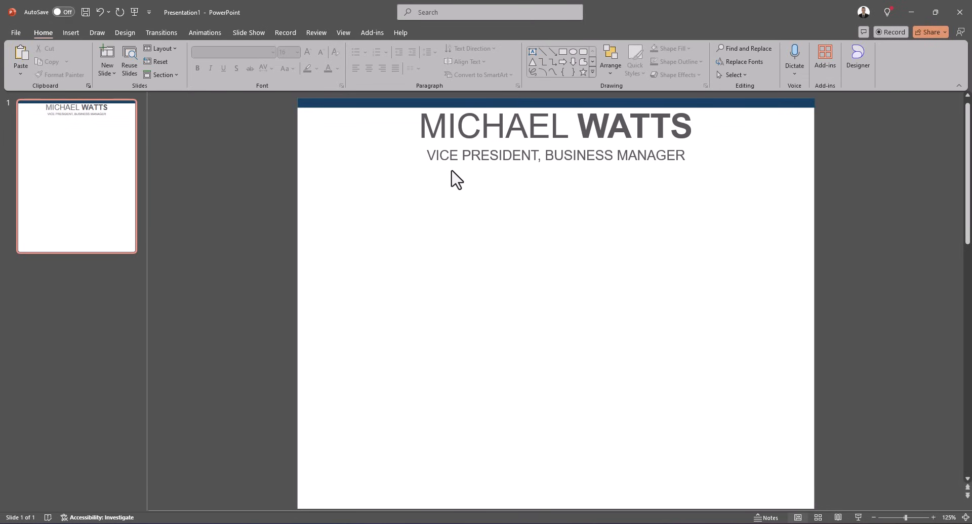
# Duplicate the top blue bar and move the copy just beneath the job title subtitle.
pyautogui.click(431, 103)
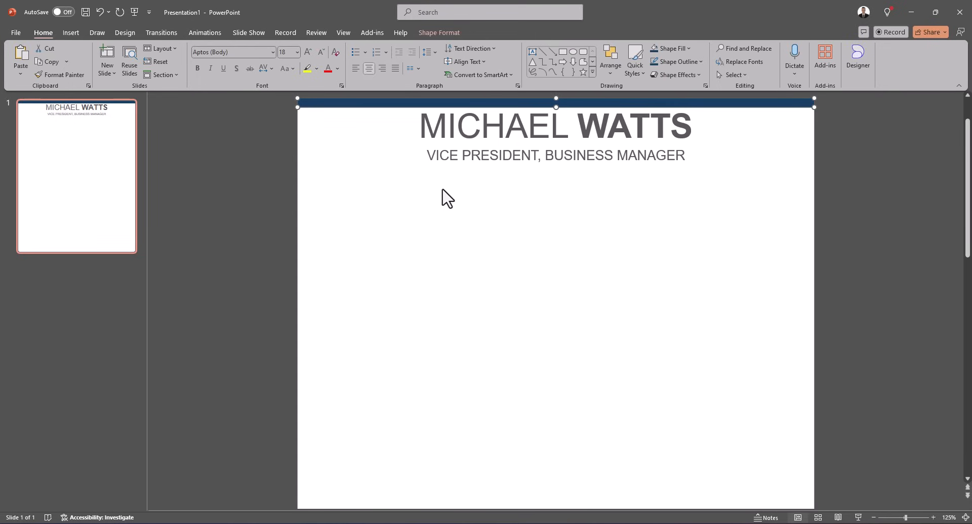
pyautogui.hotkey('ctrl', 'd')
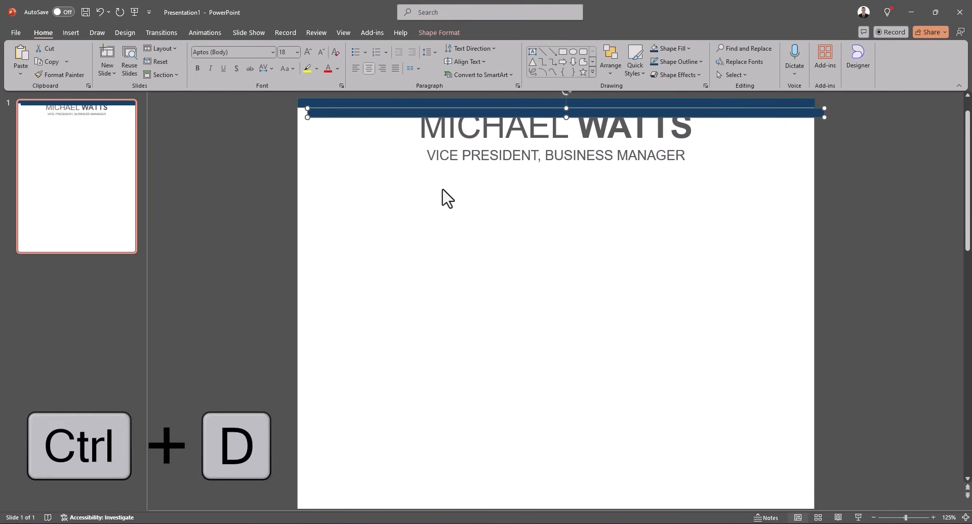
pyautogui.moveTo(462, 115); pyautogui.dragTo(451, 175)
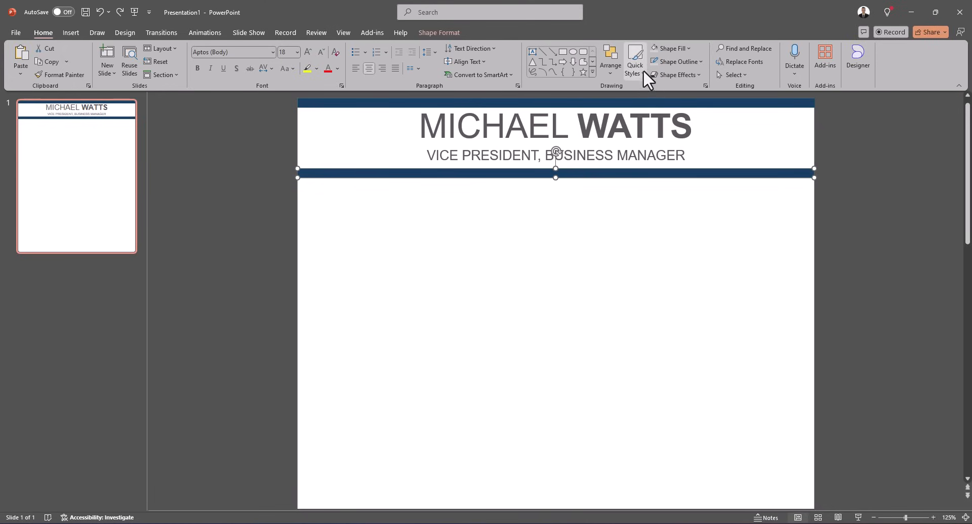
# Fill the duplicated bar light gray and remove its outline.
pyautogui.click(654, 51)
pyautogui.click(674, 59)
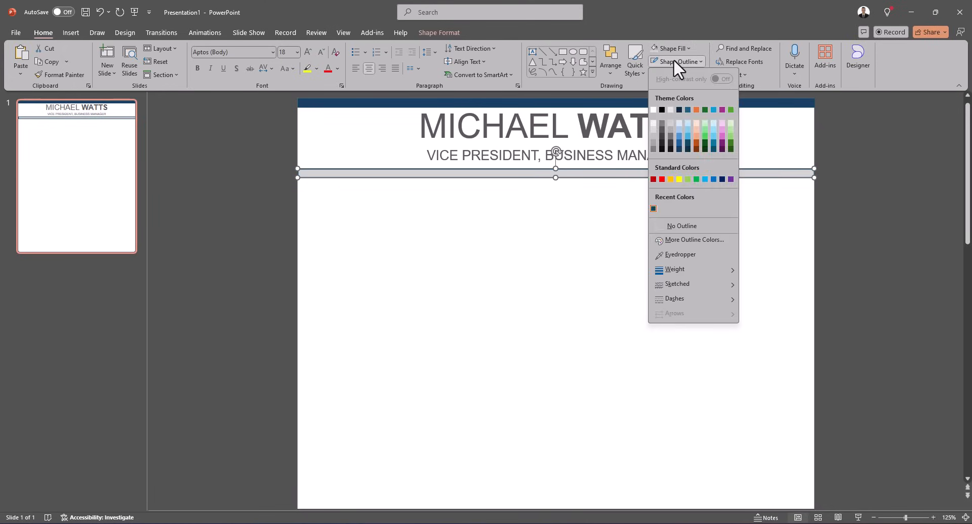
pyautogui.click(686, 227)
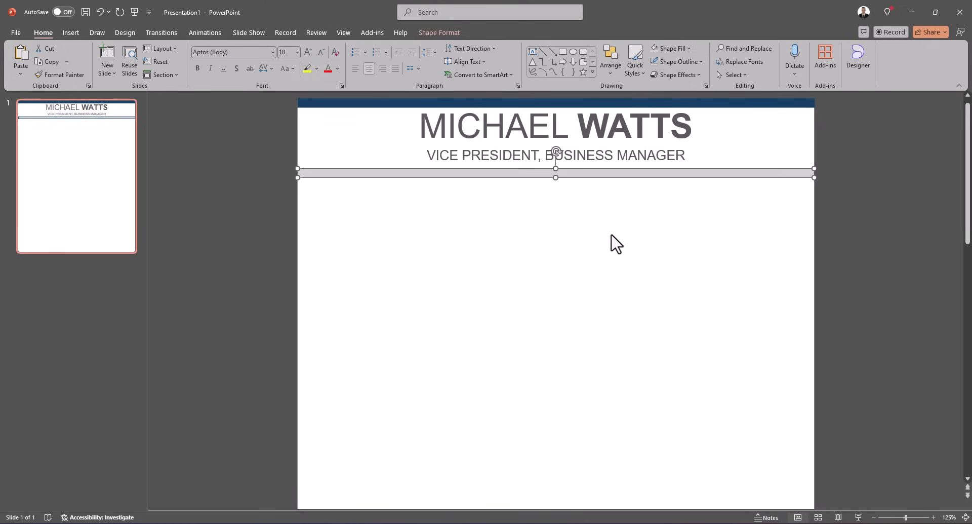
pyautogui.click(567, 235)
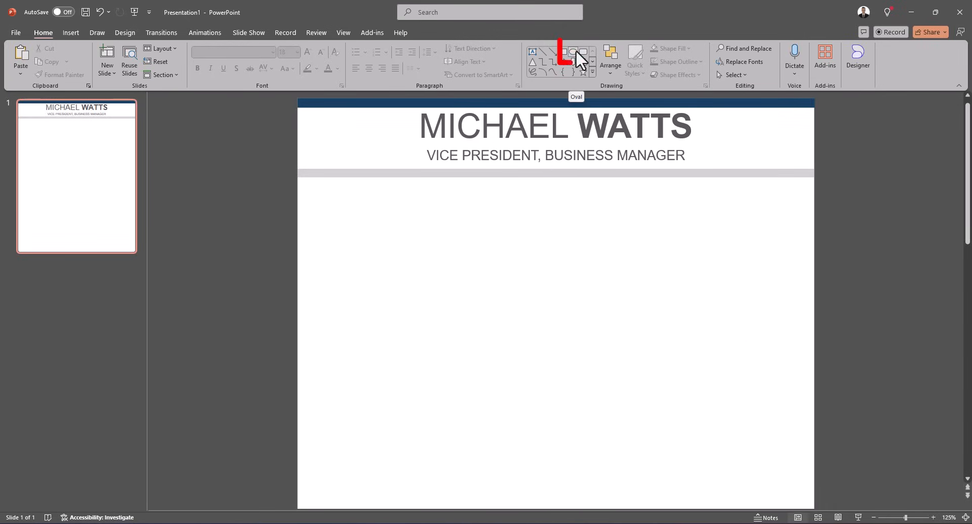
# Draw a small circle below the gray bar at the left and set its size to 0.3" by 0.3".
pyautogui.click(576, 50)
pyautogui.moveTo(317, 191); pyautogui.dragTo(342, 214)
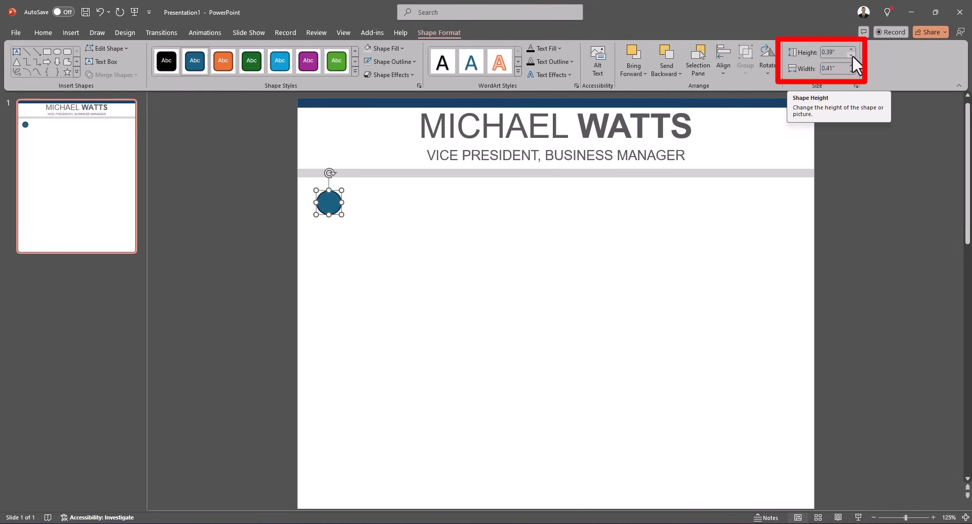
pyautogui.click(852, 55)
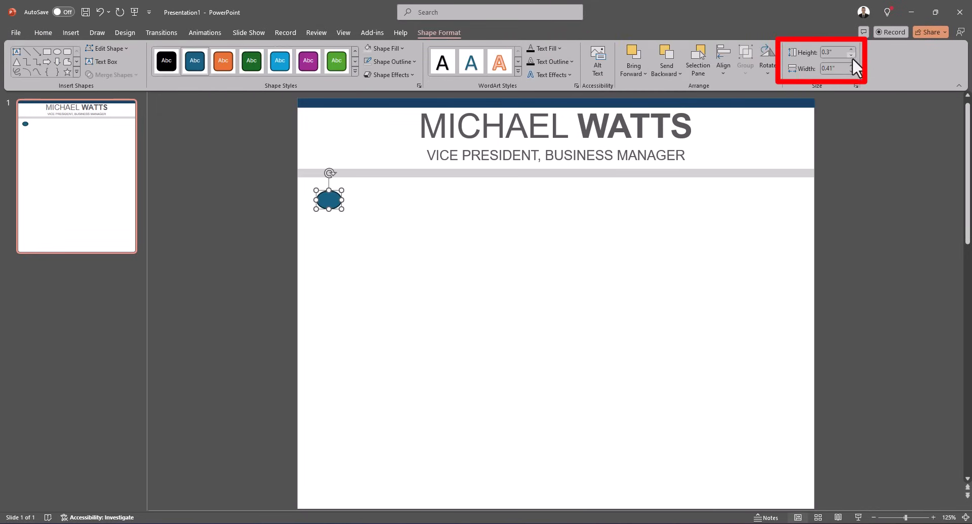
pyautogui.click(851, 71)
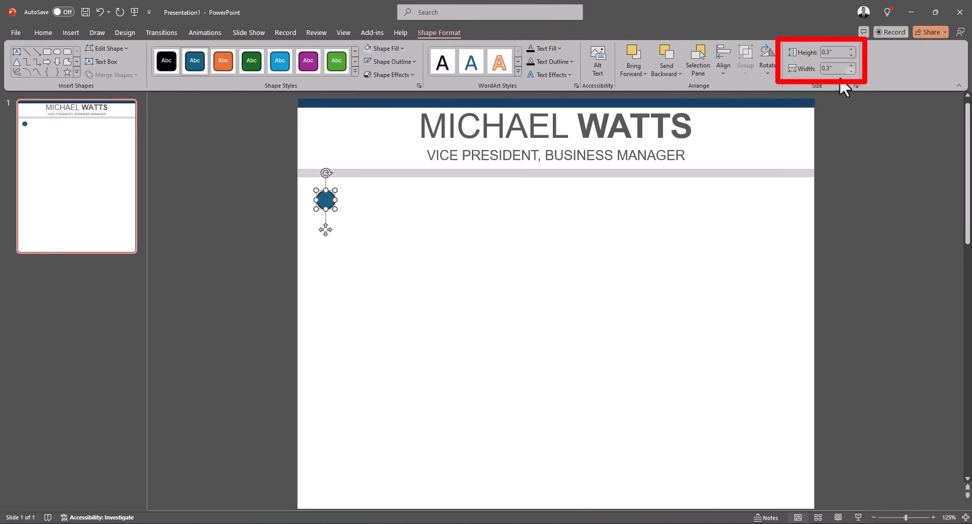
# Fill the circle with the recent dark blue color and remove its outline.
pyautogui.click(390, 47)
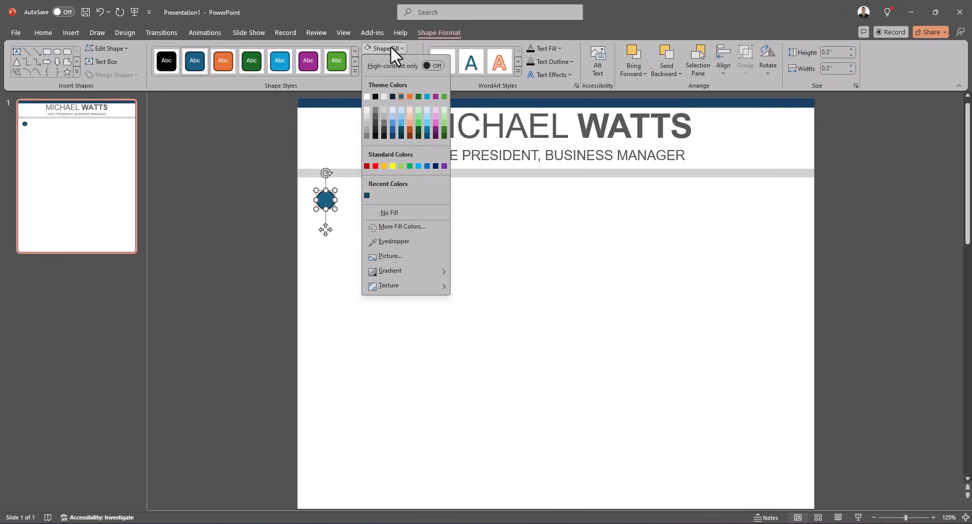
pyautogui.click(368, 194)
pyautogui.click(367, 60)
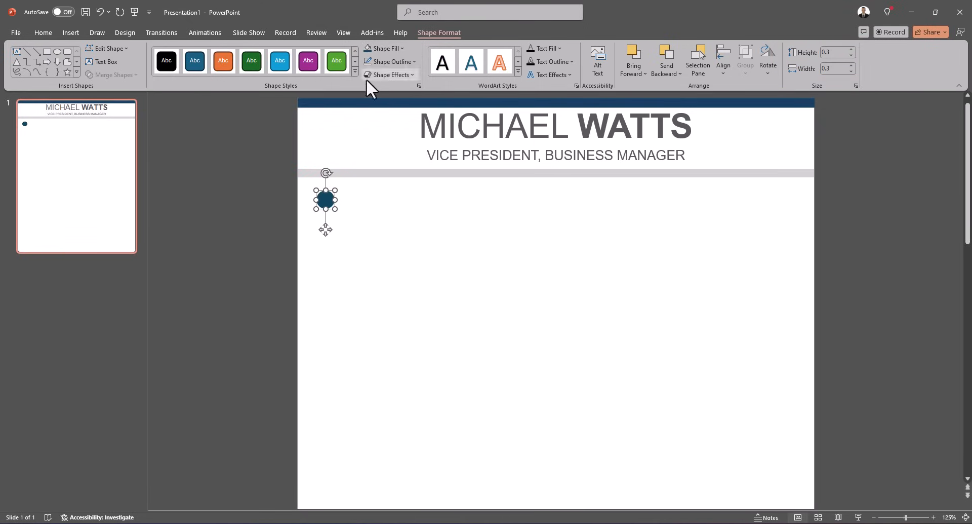
pyautogui.click(367, 202)
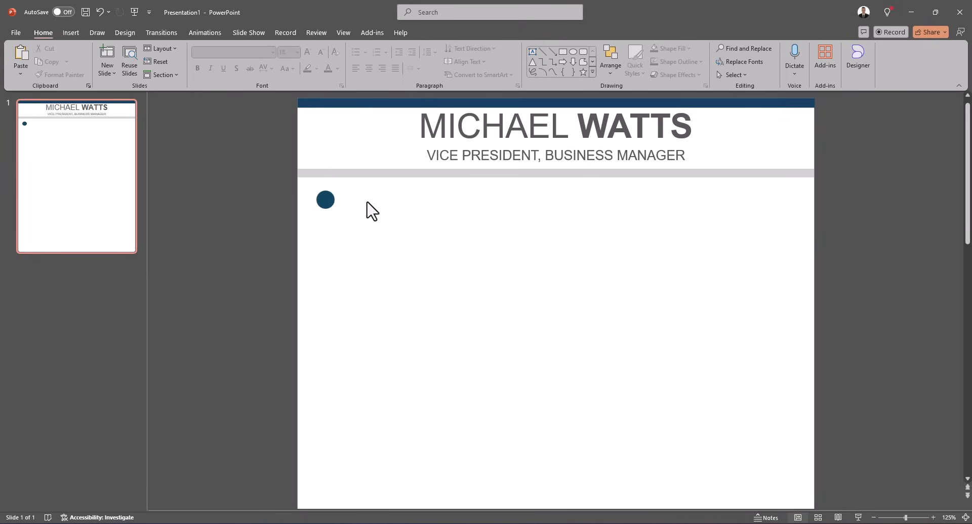
# Open the icon library, search for phone, and select a telephone handset icon.
pyautogui.click(81, 34)
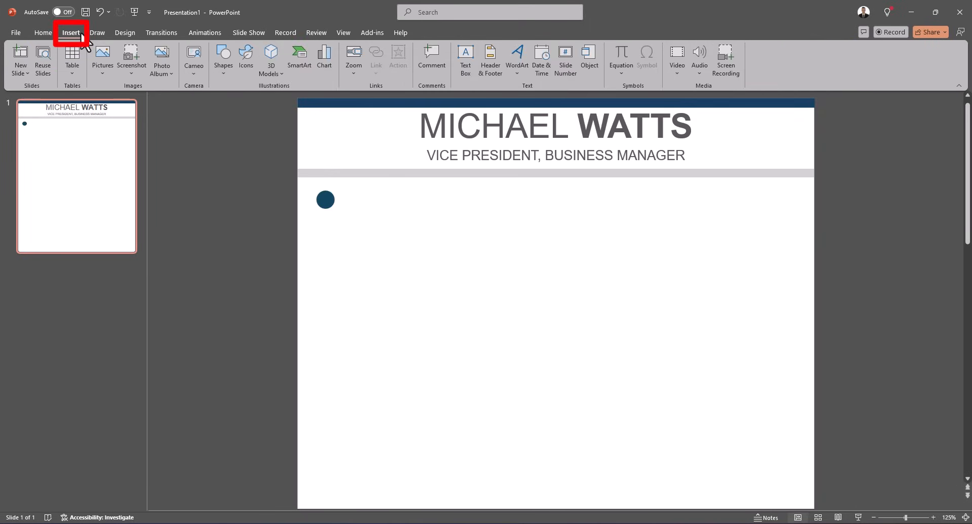
pyautogui.click(251, 66)
pyautogui.write('ph')
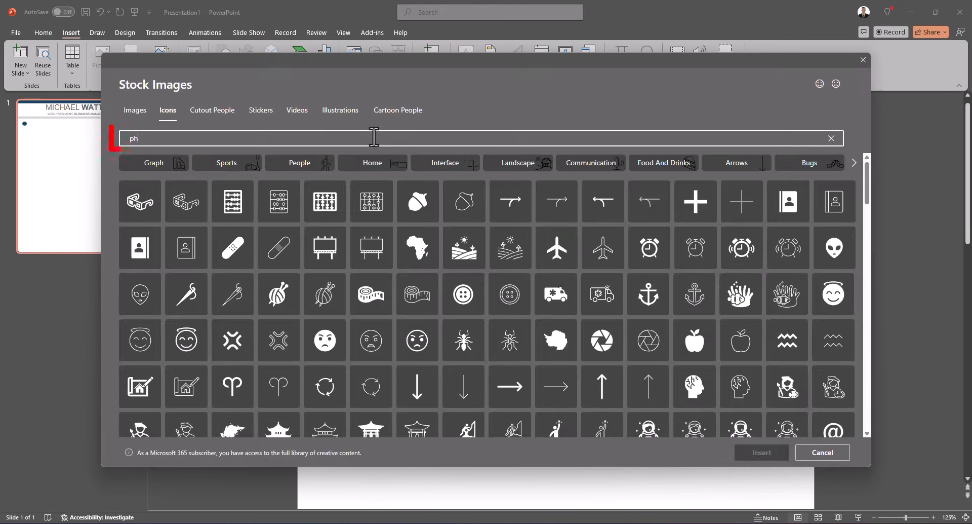
pyautogui.write('one')
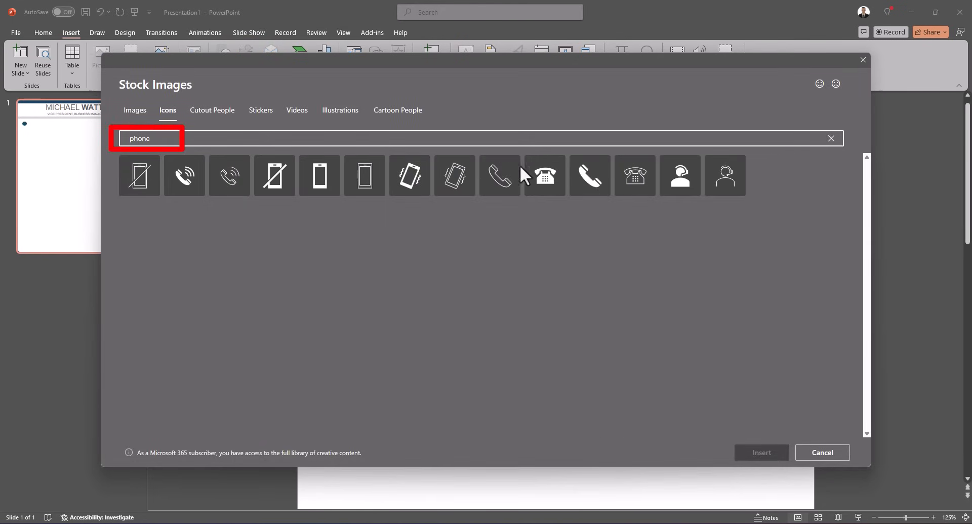
pyautogui.click(591, 188)
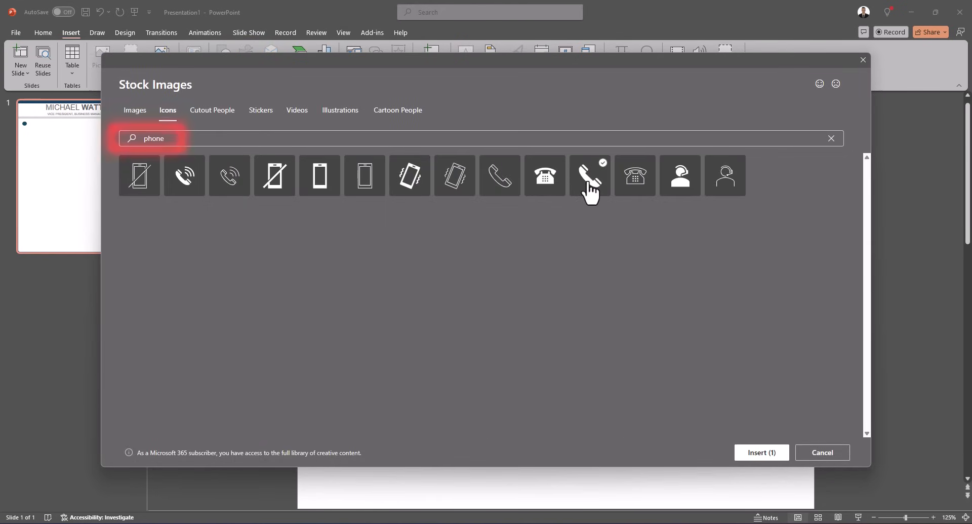
# Replace the search with mail, also select an envelope icon, and insert the chosen icons.
pyautogui.click(427, 135)
pyautogui.moveTo(359, 137); pyautogui.dragTo(112, 138)
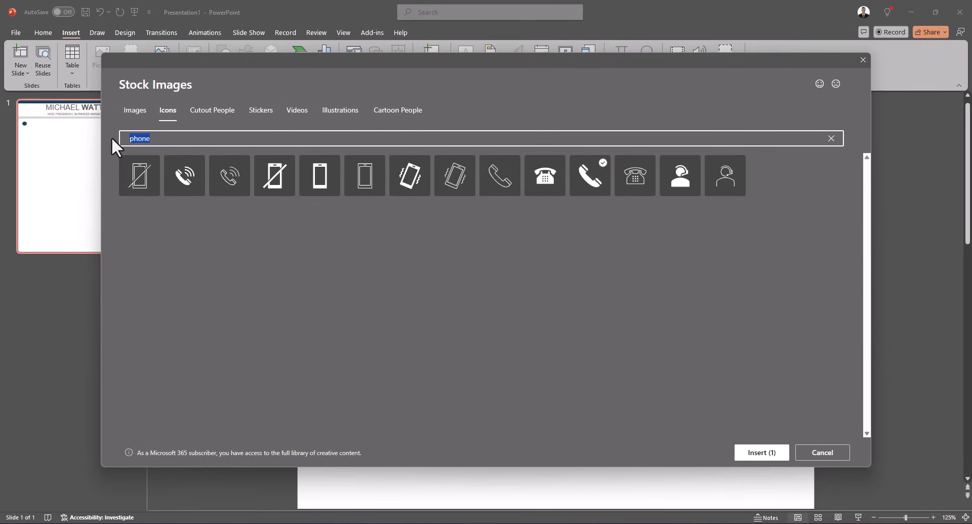
pyautogui.write('mail')
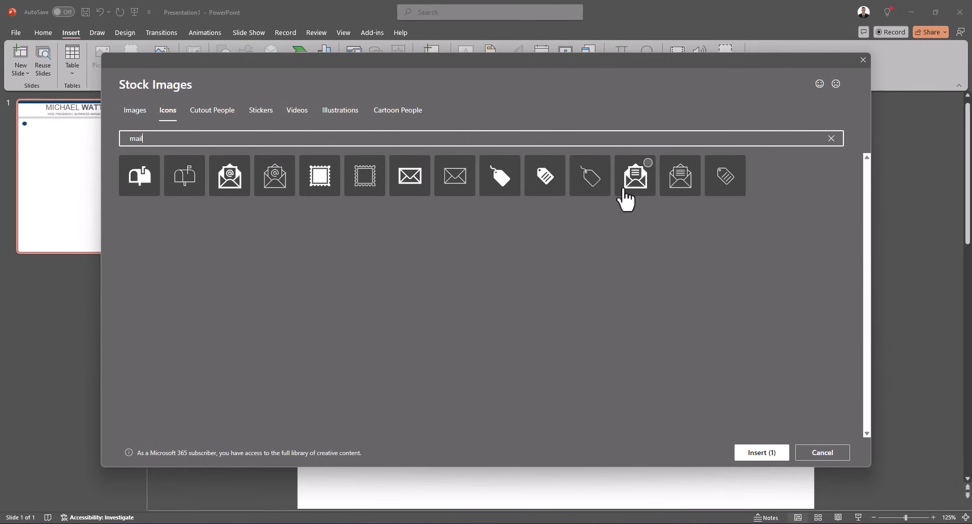
pyautogui.click(625, 189)
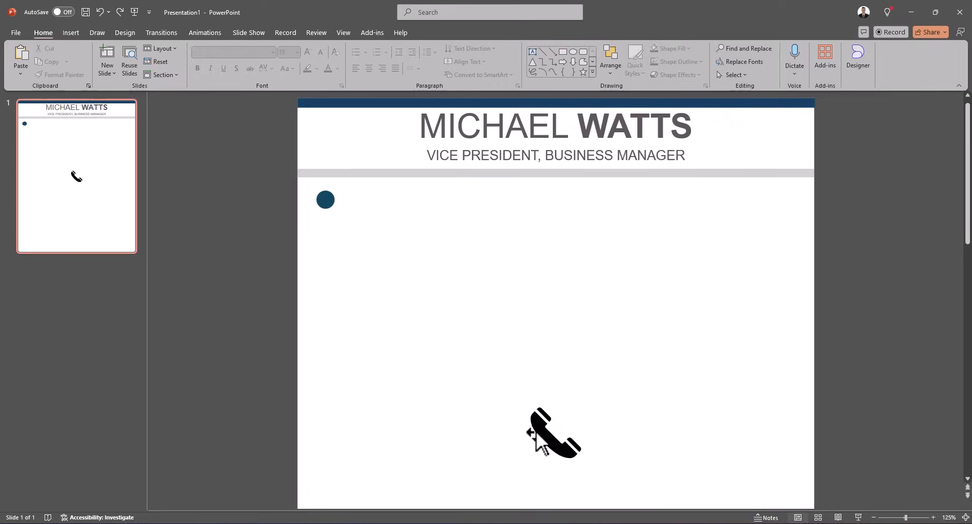
pyautogui.moveTo(530, 428); pyautogui.dragTo(318, 206)
# Set the phone icon's height to 0.2" and move it onto the center of the blue circle.
pyautogui.click(628, 51)
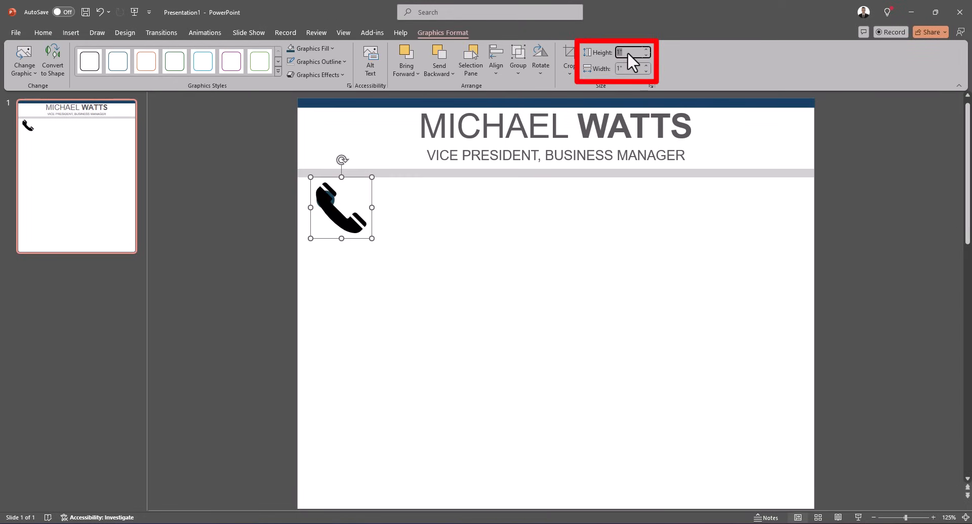
pyautogui.write('.2')
pyautogui.press('Return')
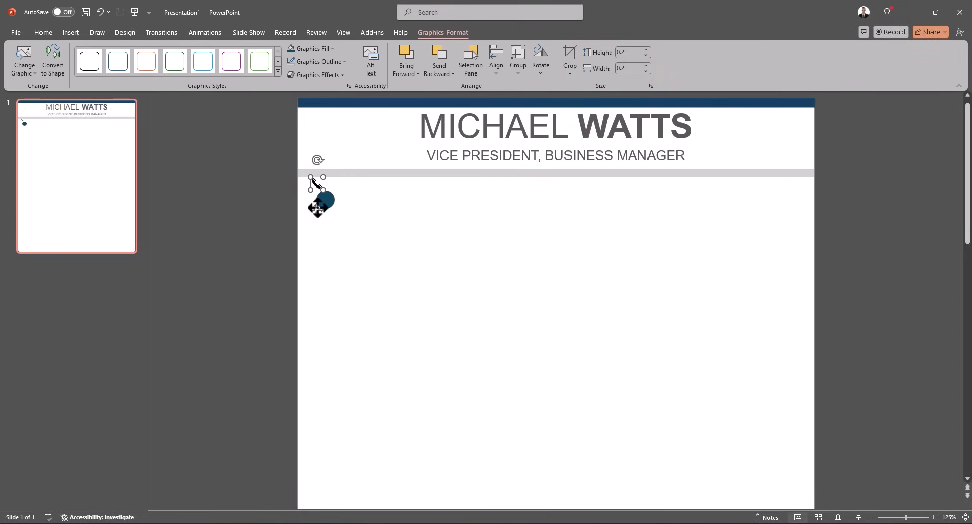
pyautogui.moveTo(318, 210); pyautogui.dragTo(325, 227)
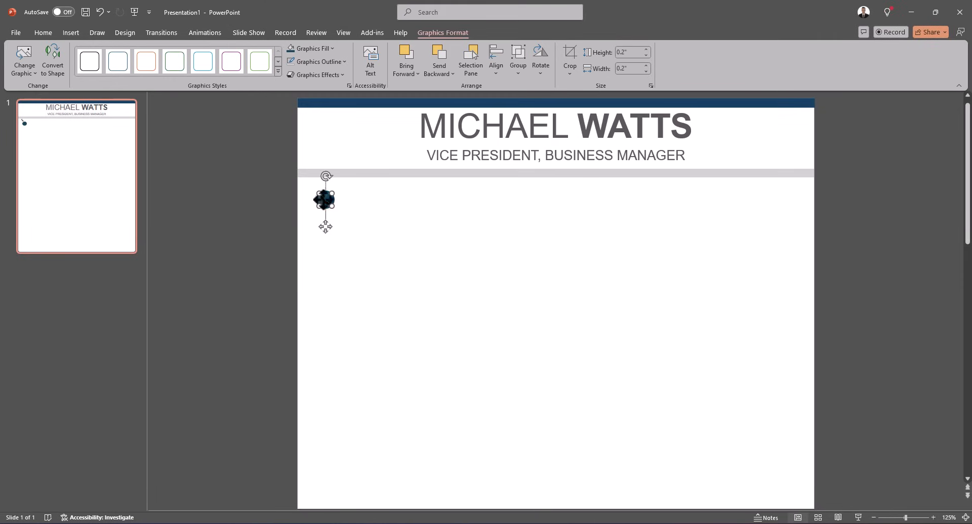
# Change the phone icon's fill color to white.
pyautogui.click(312, 50)
pyautogui.click(290, 96)
pyautogui.click(360, 217)
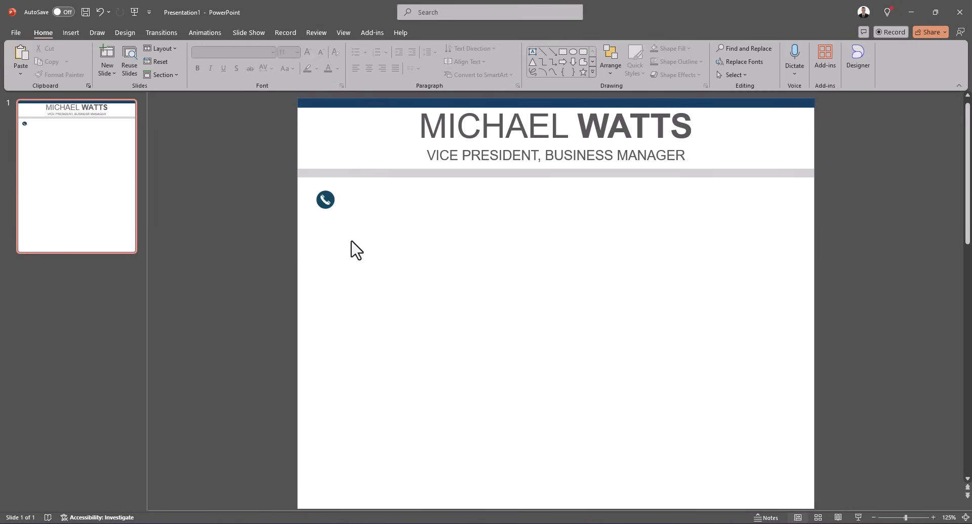
# Paste the contact details block with its icons and the SUMMARY STATEMENT heading to its right.
pyautogui.hotkey('ctrl', 'v')
pyautogui.hotkey('ctrl', 'v')
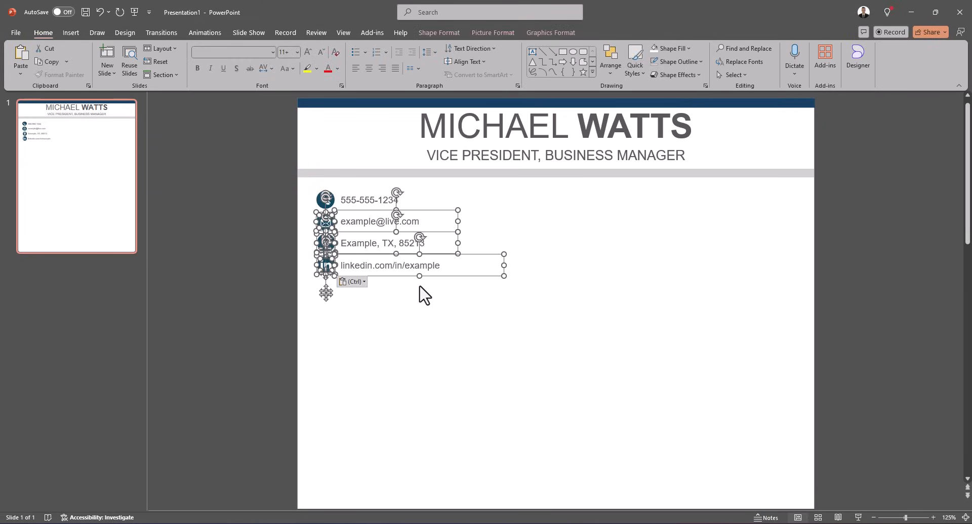
pyautogui.click(424, 294)
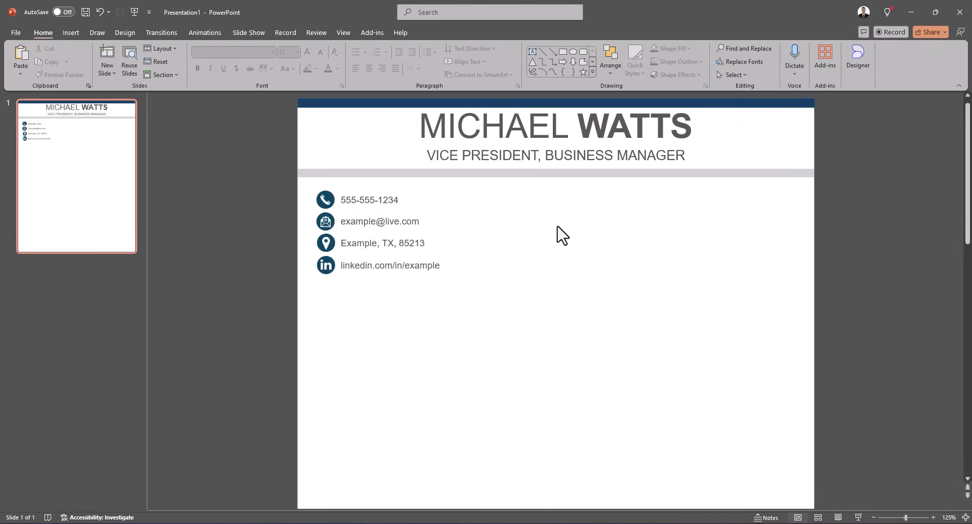
pyautogui.hotkey('ctrl', 'v')
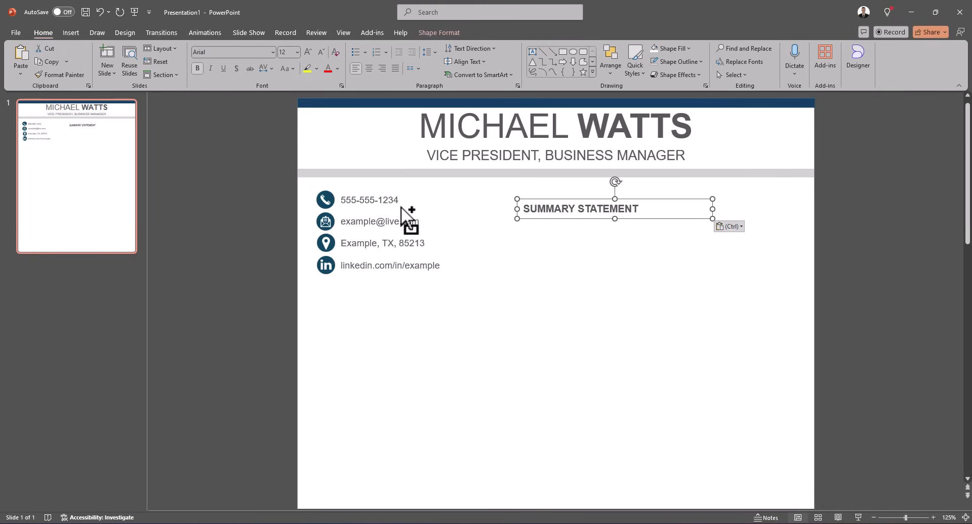
# Select the phone number text box along with the SUMMARY STATEMENT heading and align them to the top.
pyautogui.press('ctrl')
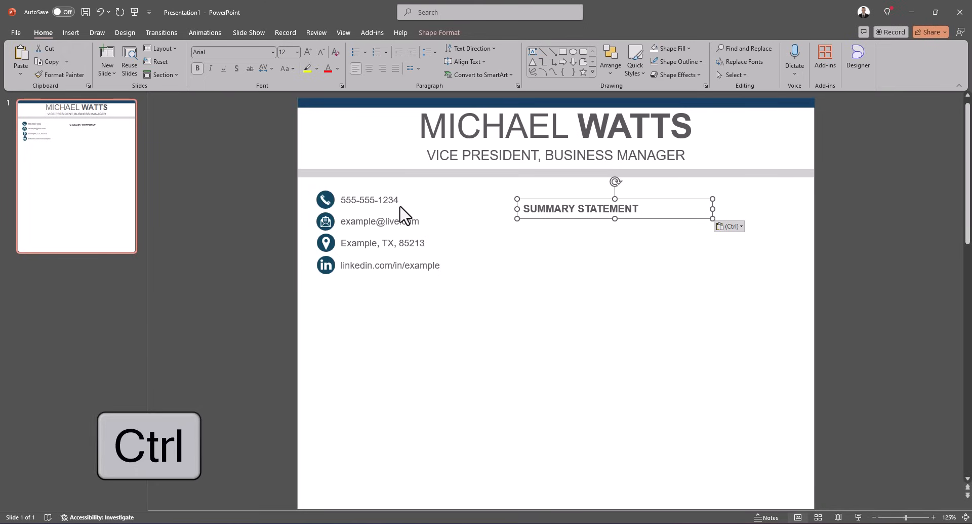
pyautogui.keyDown('ctrl'); pyautogui.click(398, 200); pyautogui.keyUp('ctrl')
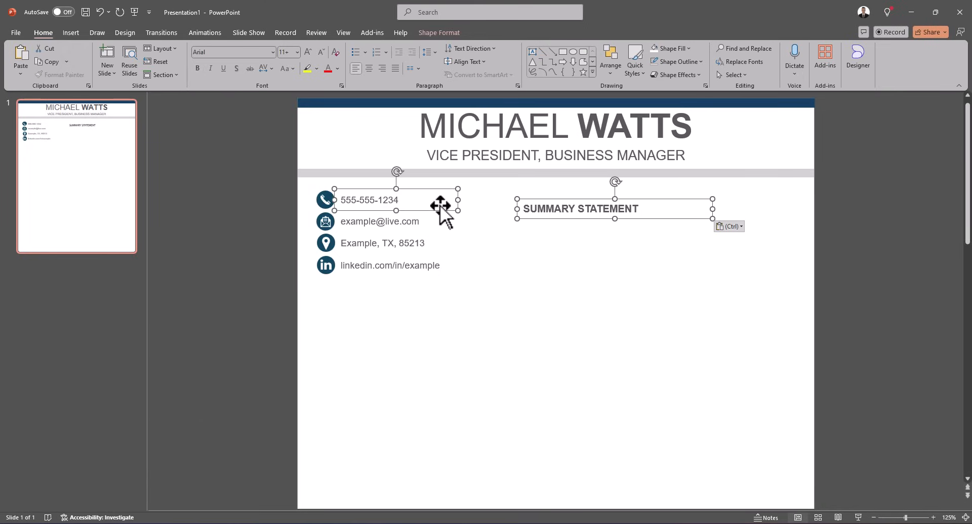
pyautogui.click(453, 31)
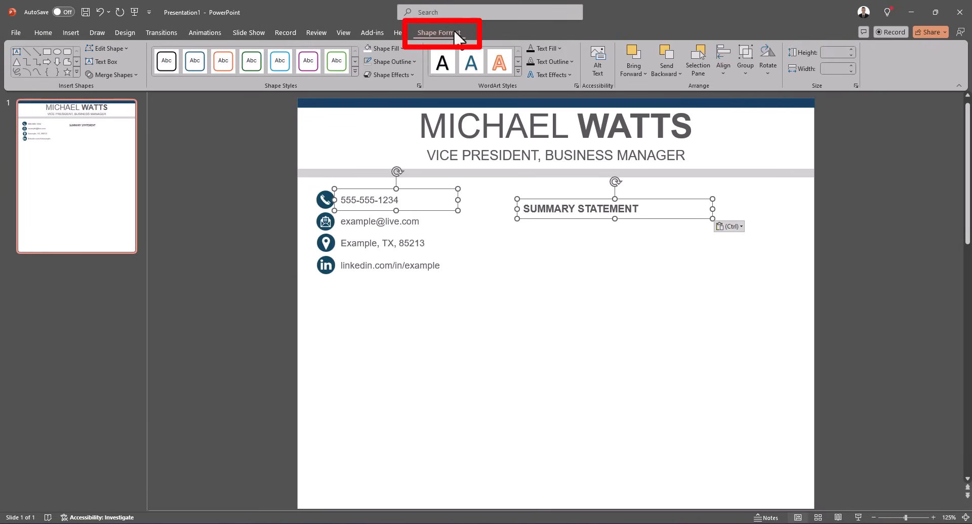
pyautogui.click(727, 69)
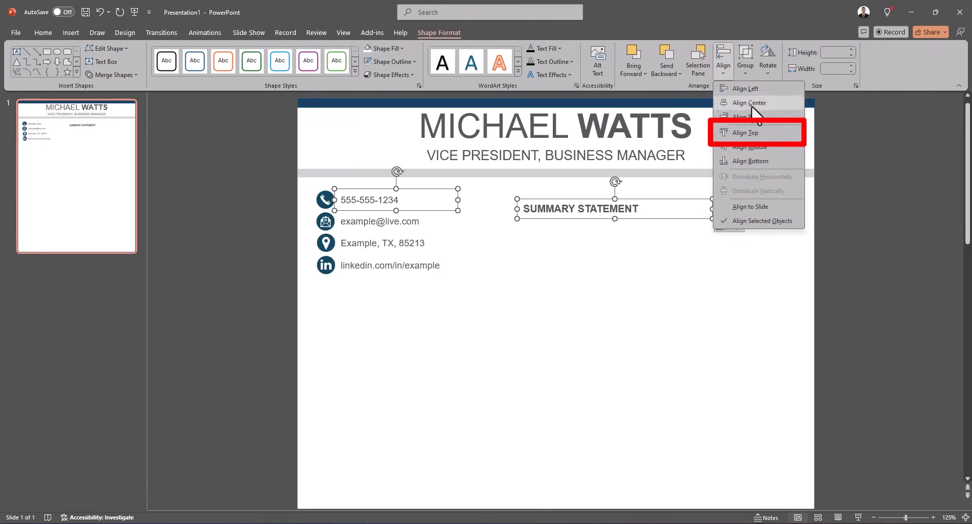
pyautogui.click(745, 132)
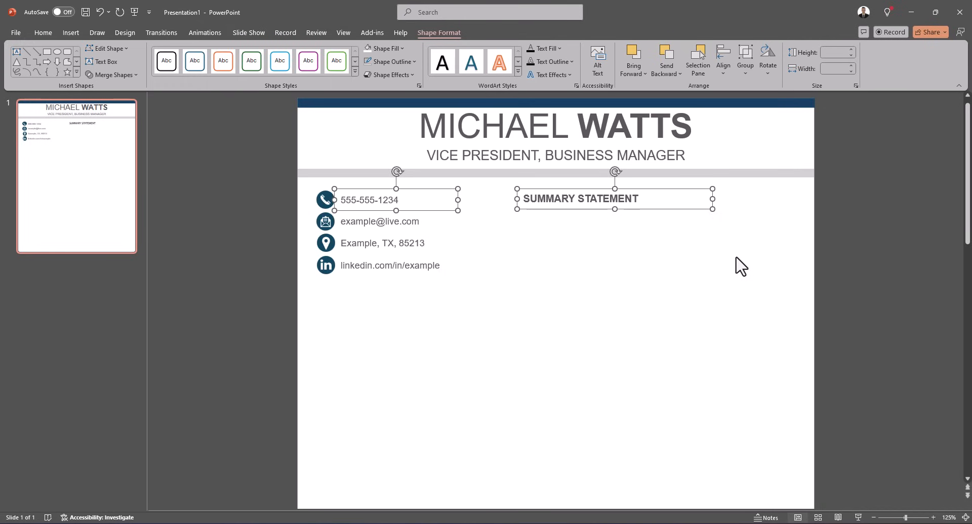
# Paste the summary paragraph beneath the SUMMARY STATEMENT heading.
pyautogui.click(608, 289)
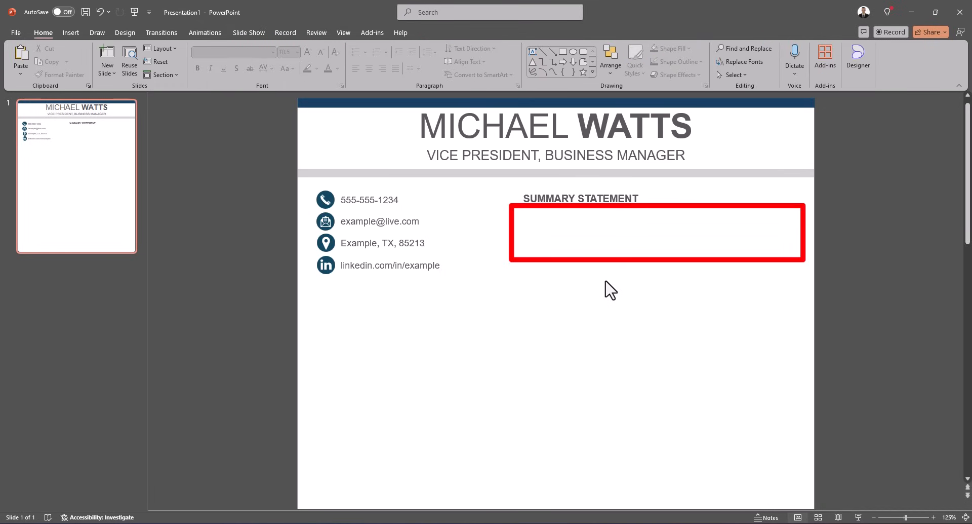
pyautogui.write('Dynamic, results oriented professional offering comprehensive experience in project management, executive presentations, training, and operations. Able to interact quickly with people, work under pressure, and maintain positive focus.')
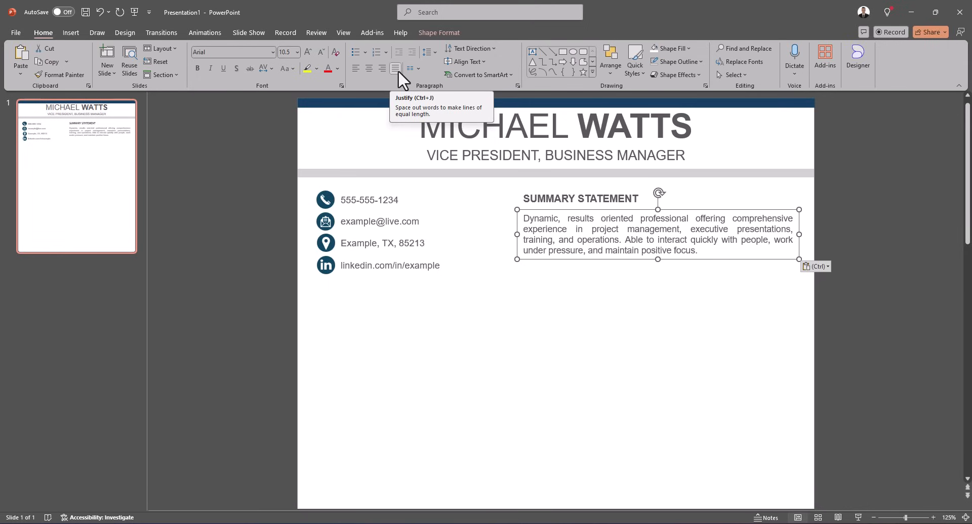
pyautogui.click(460, 333)
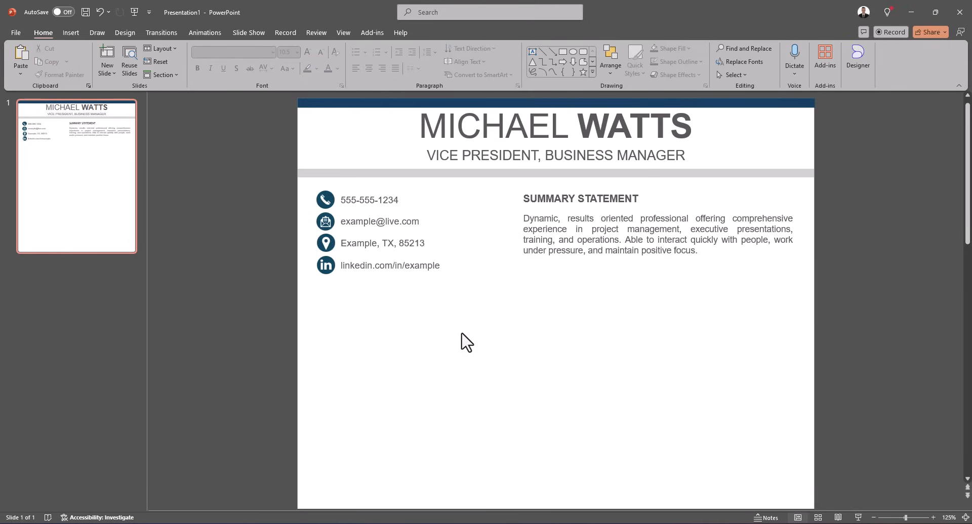
# Draw a horizontal line about 2.07" wide beneath the contact details.
pyautogui.click(543, 54)
pyautogui.click(321, 294)
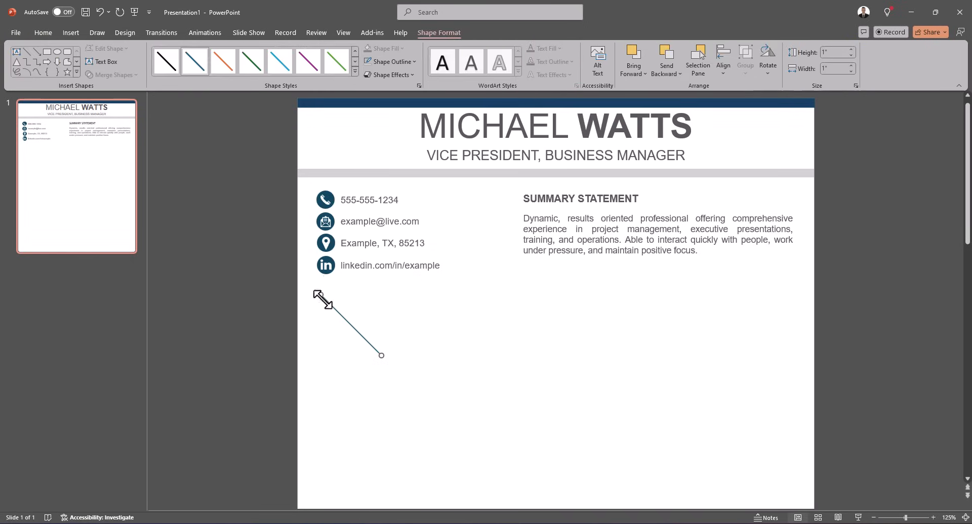
pyautogui.moveTo(383, 355); pyautogui.dragTo(447, 294)
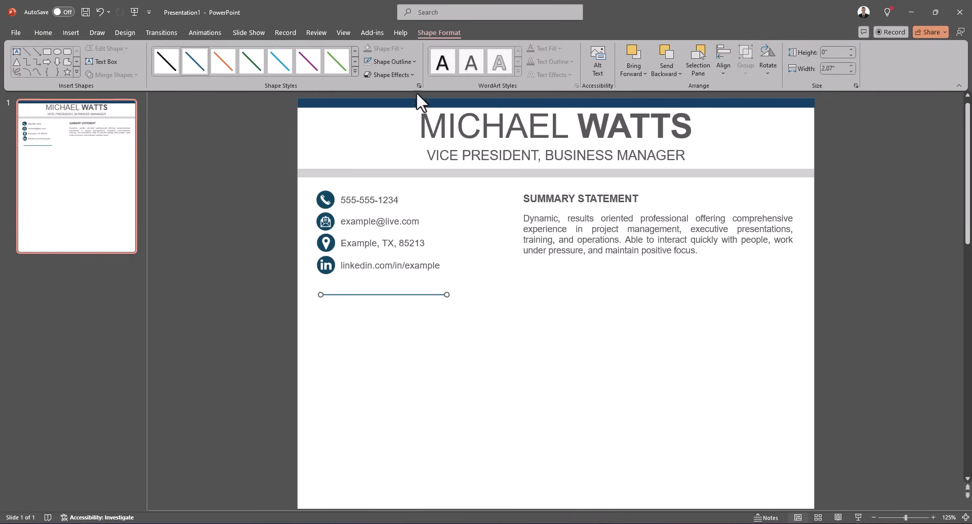
# Give the line a light gray outline color and a dash-dot dash style.
pyautogui.click(407, 65)
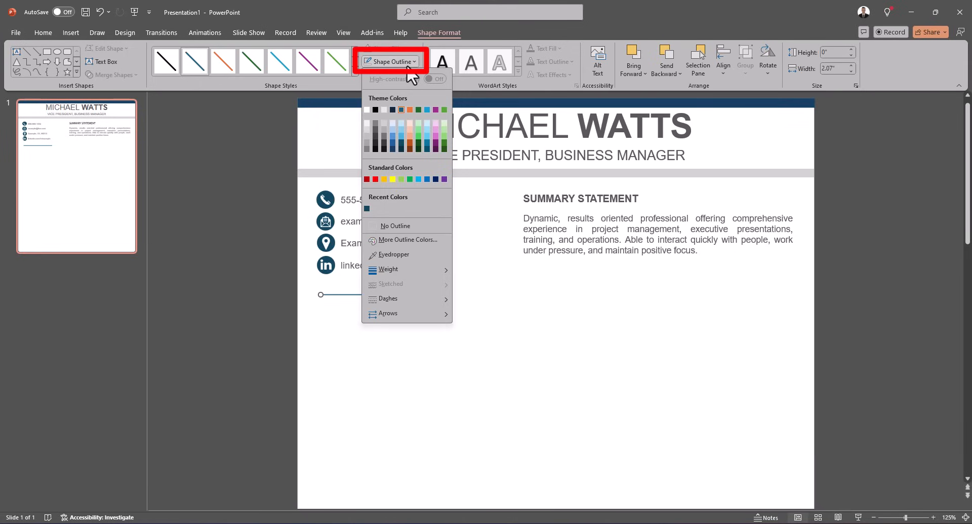
pyautogui.click(368, 151)
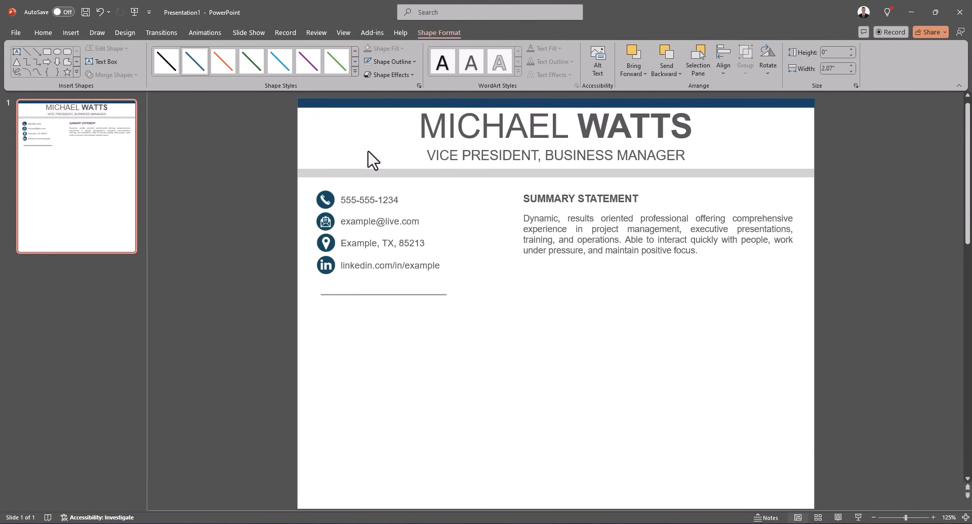
pyautogui.click(404, 62)
pyautogui.moveTo(416, 295)
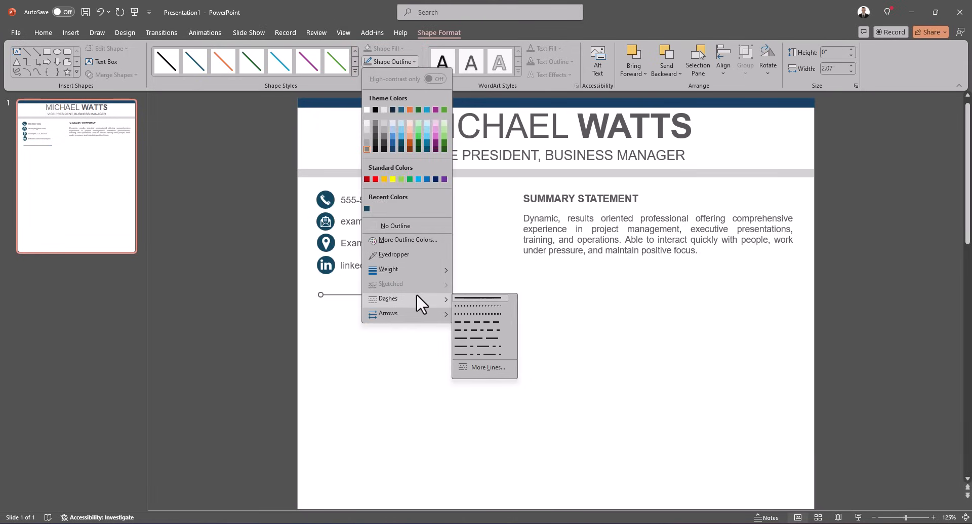
pyautogui.click(491, 329)
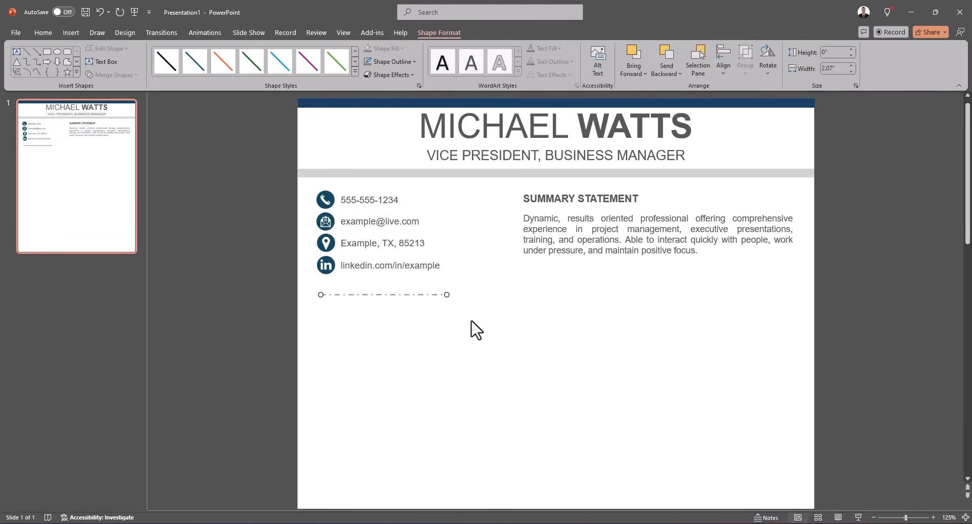
pyautogui.click(567, 321)
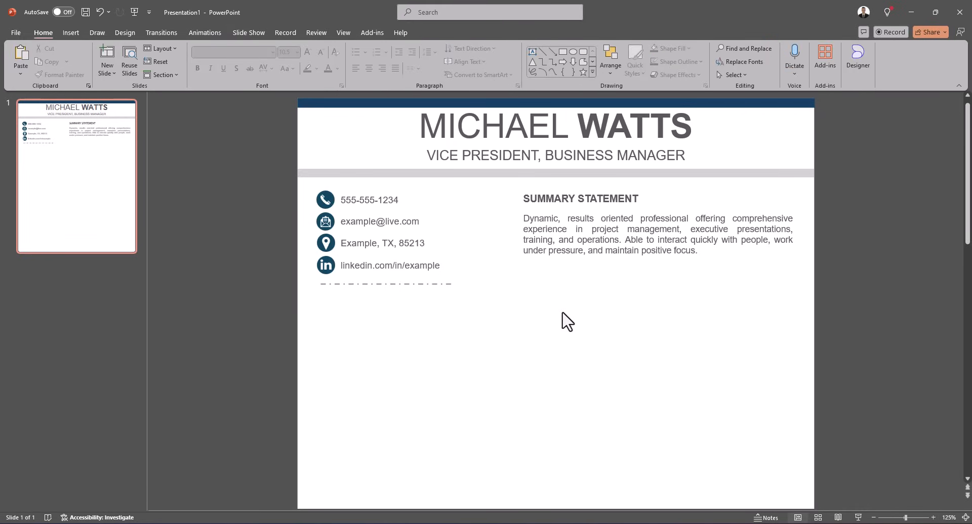
# Add a matching dashed divider line beneath the summary paragraph.
pyautogui.hotkey('ctrl', 'z')
pyautogui.click(494, 206)
pyautogui.scroll(-2, 494, 205)
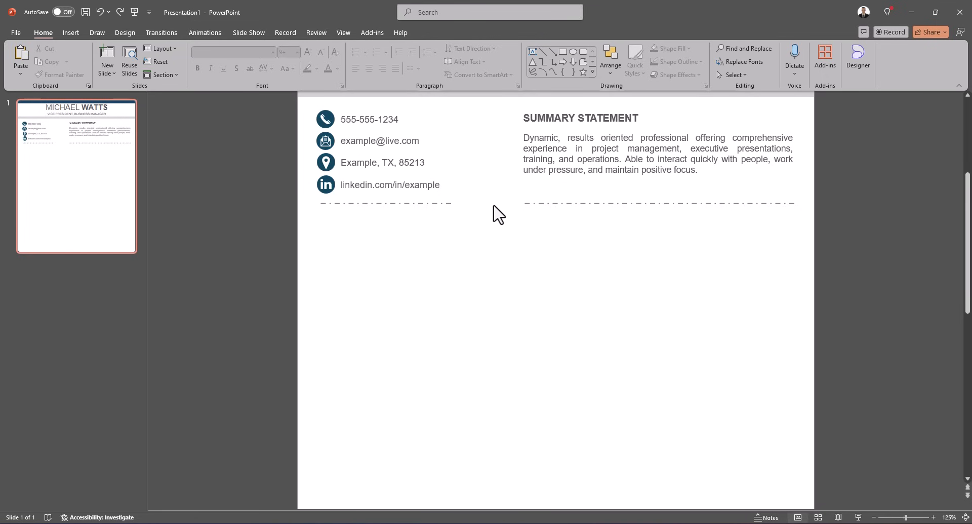
pyautogui.hotkey('ctrl', 'y')
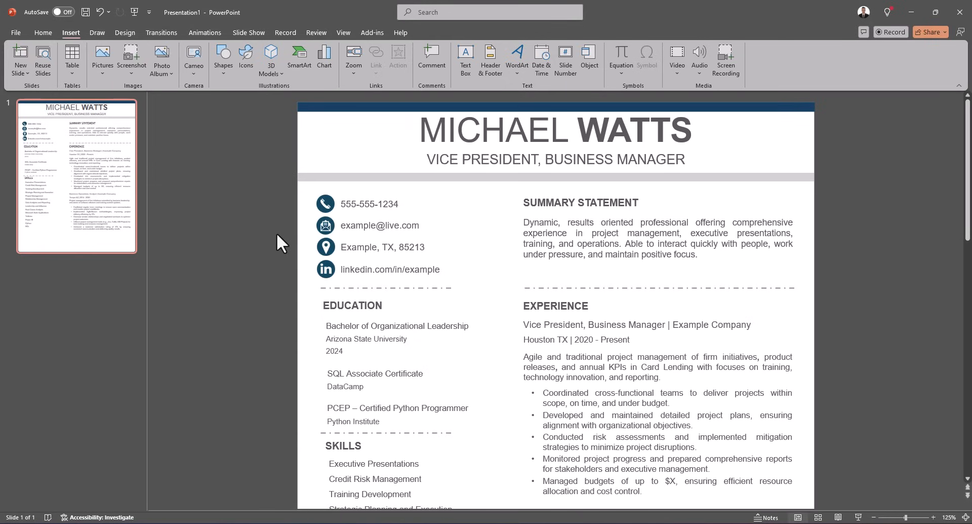
# Hyperlink the LinkedIn text box to the address linkedin.com/in/example.
pyautogui.hotkey('ctrl', 'z')
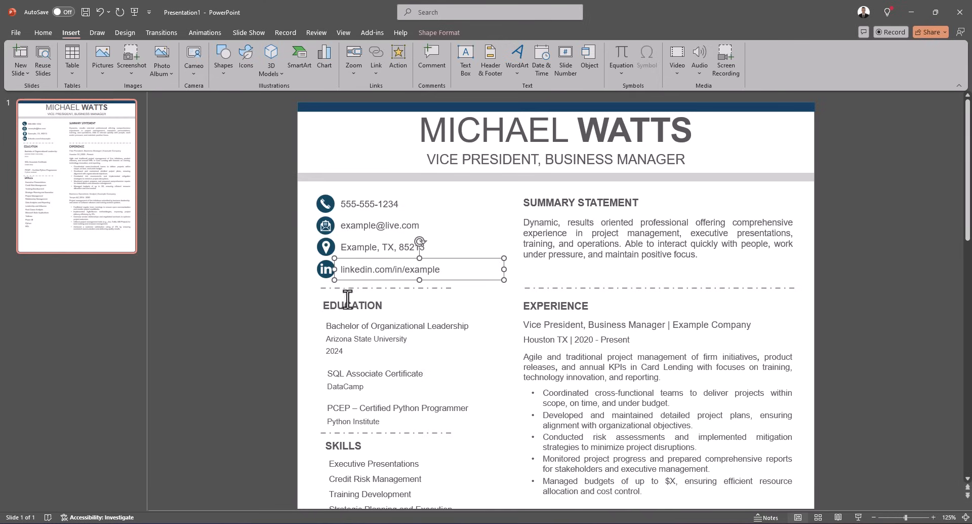
pyautogui.click(380, 56)
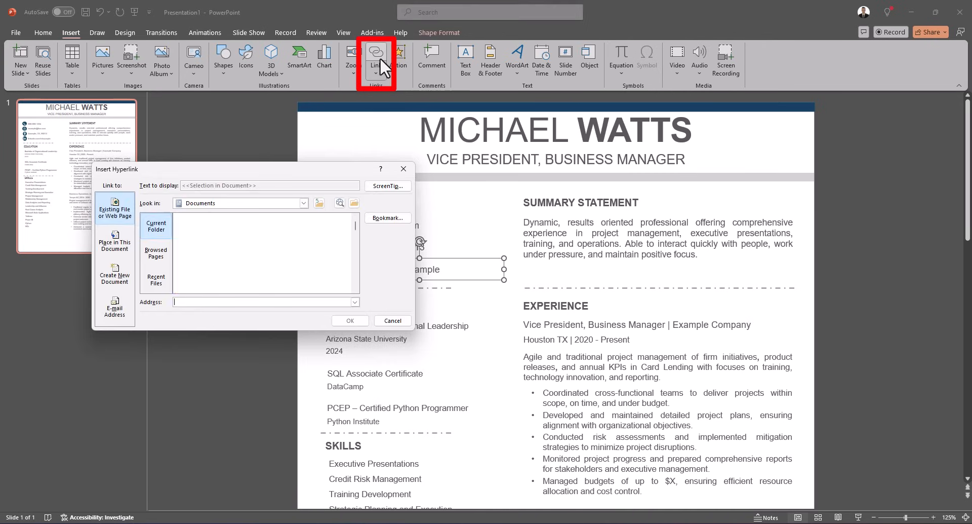
pyautogui.write('linkedin.com/in/example')
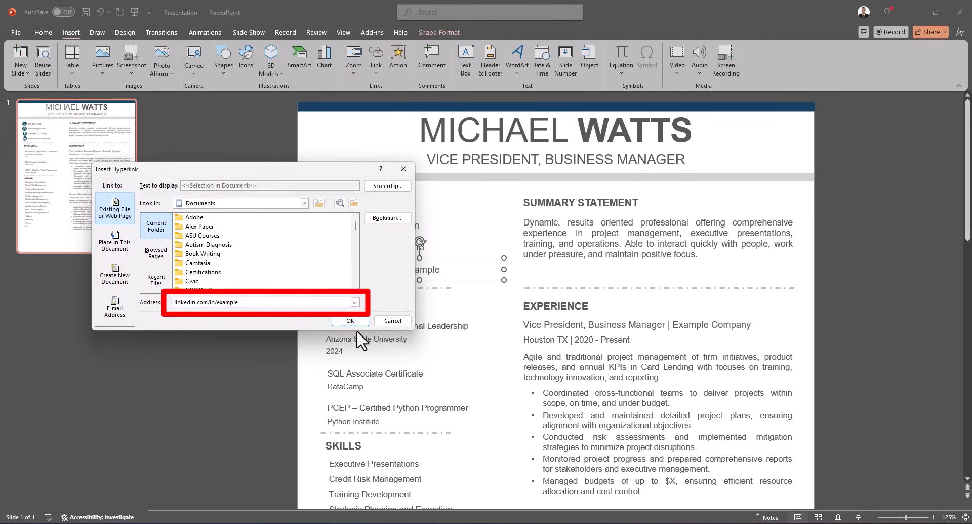
pyautogui.click(357, 321)
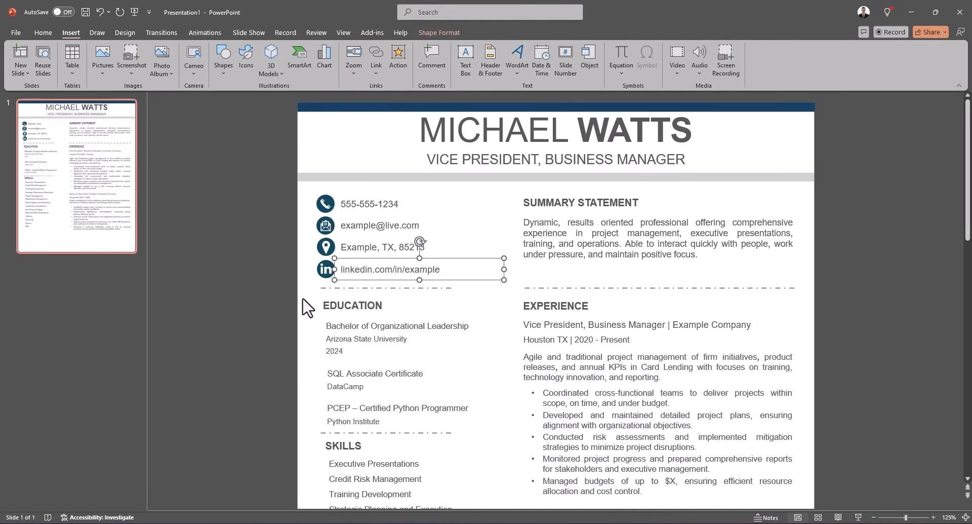